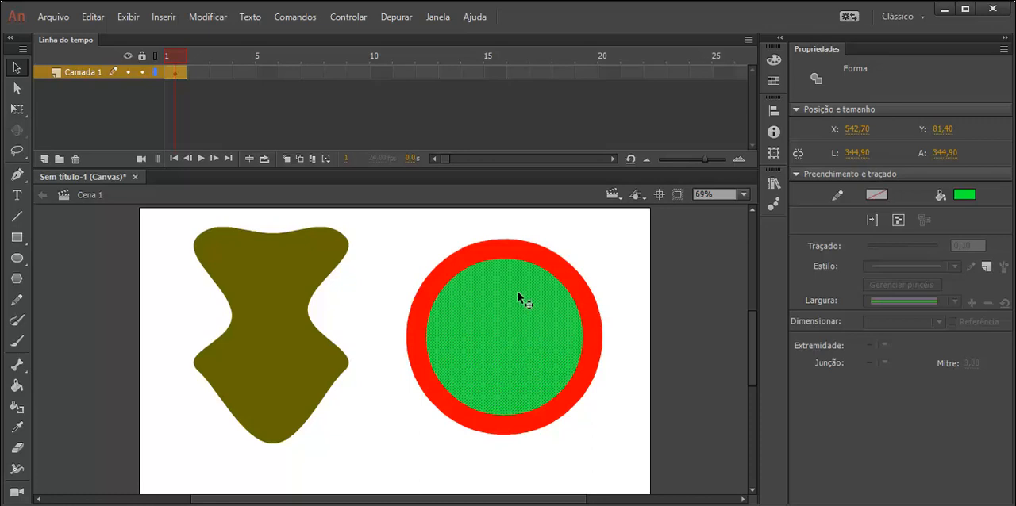
# Step: Move the olive drawing object down and left to about X 92.6, Y 81.4 on the stage
pyautogui.click(584, 300)
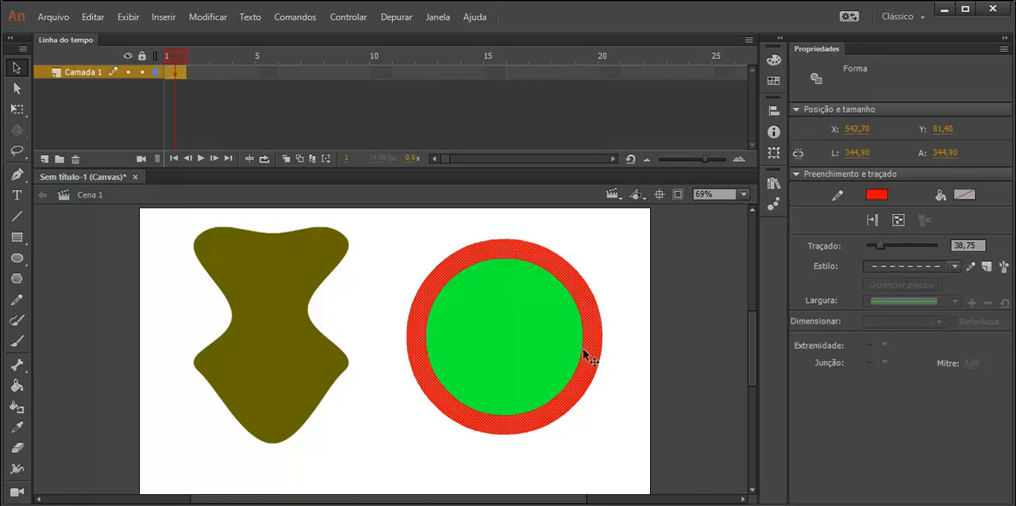
pyautogui.click(508, 343)
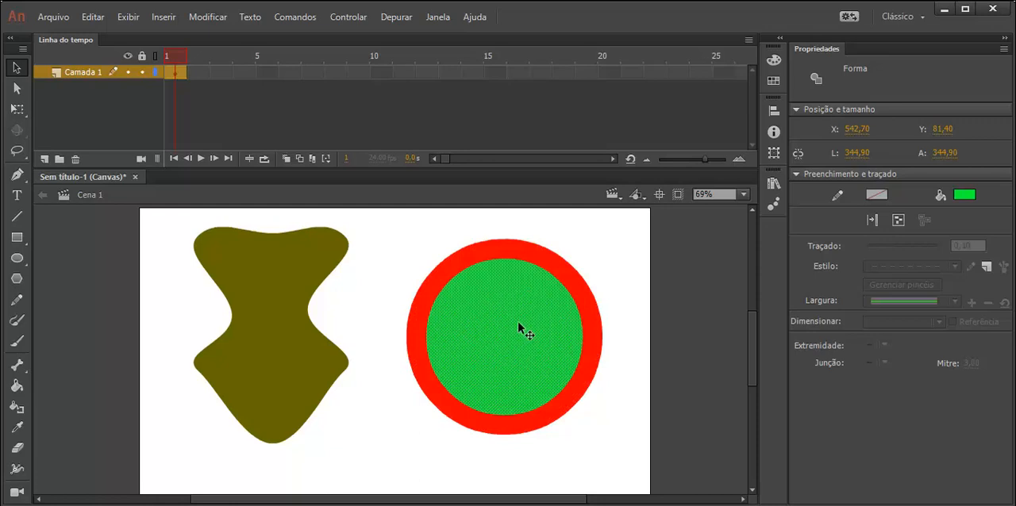
pyautogui.click(587, 297)
pyautogui.click(542, 365)
pyautogui.click(281, 268)
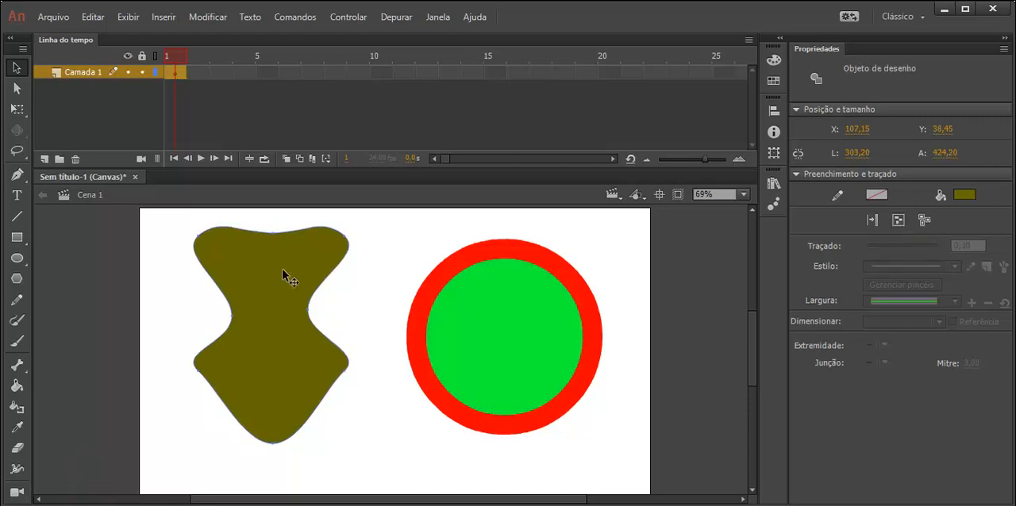
pyautogui.moveTo(281, 268); pyautogui.dragTo(295, 303)
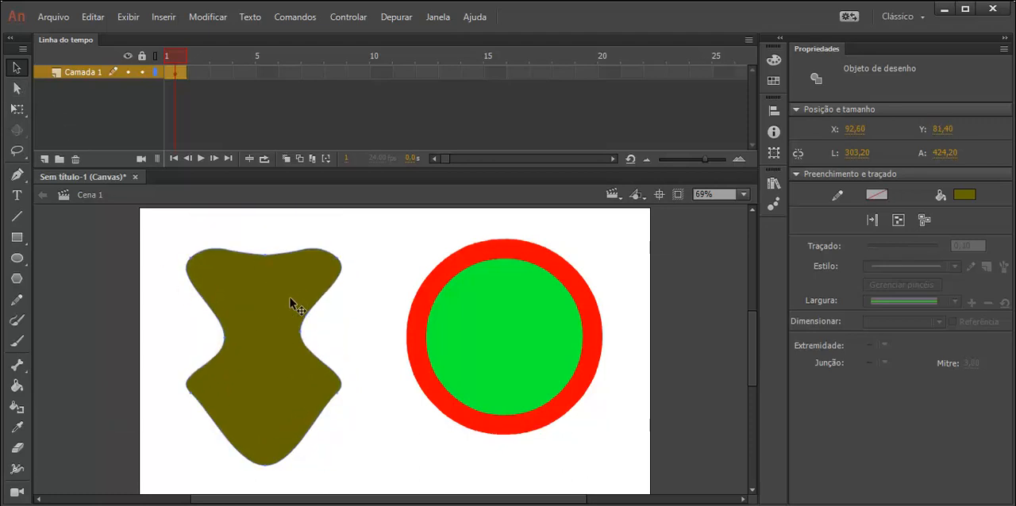
pyautogui.moveTo(361, 322); pyautogui.dragTo(315, 459)
# Step: Delete the right-hand portion of the red-and-green circle shape, stroke and fill, using a marquee selection
pyautogui.click(474, 311)
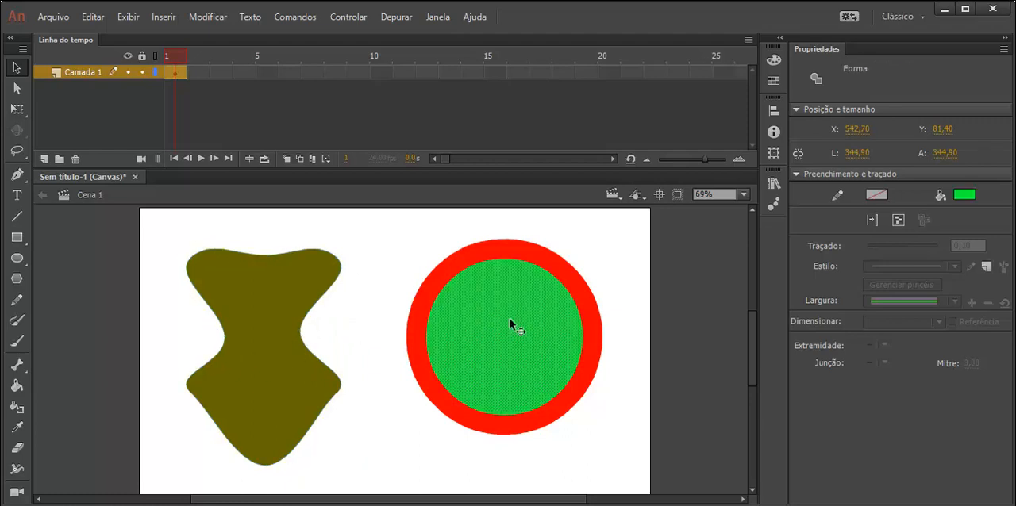
pyautogui.click(559, 275)
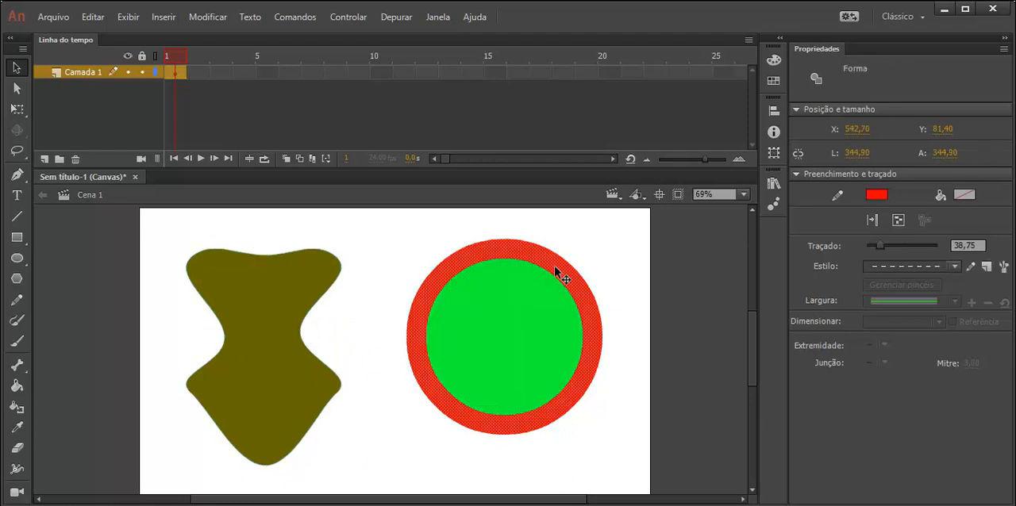
pyautogui.click(287, 323)
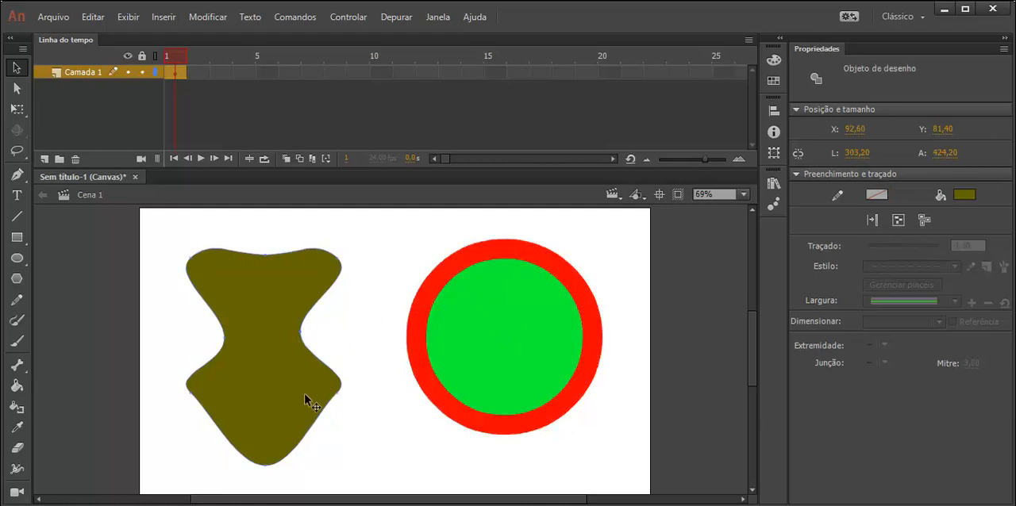
pyautogui.click(508, 339)
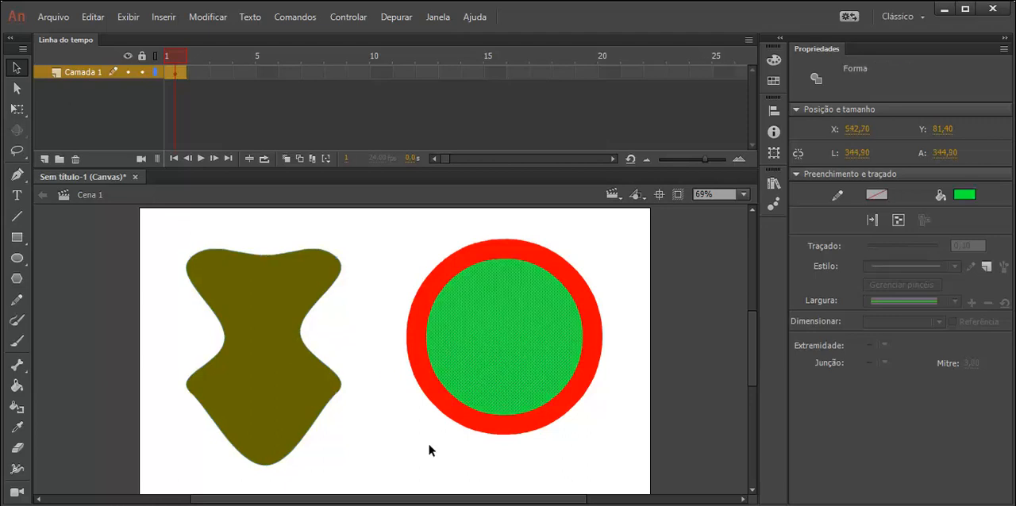
pyautogui.click(331, 404)
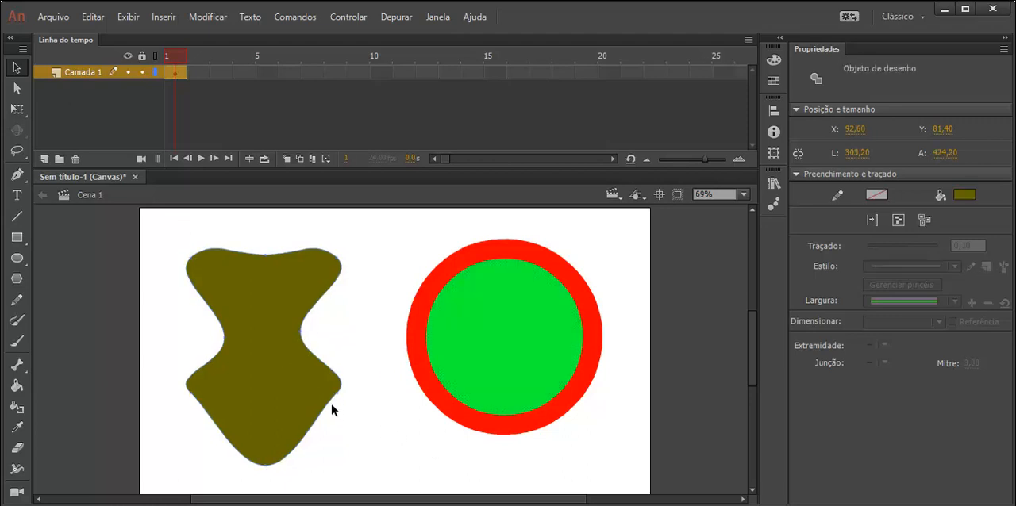
pyautogui.click(500, 335)
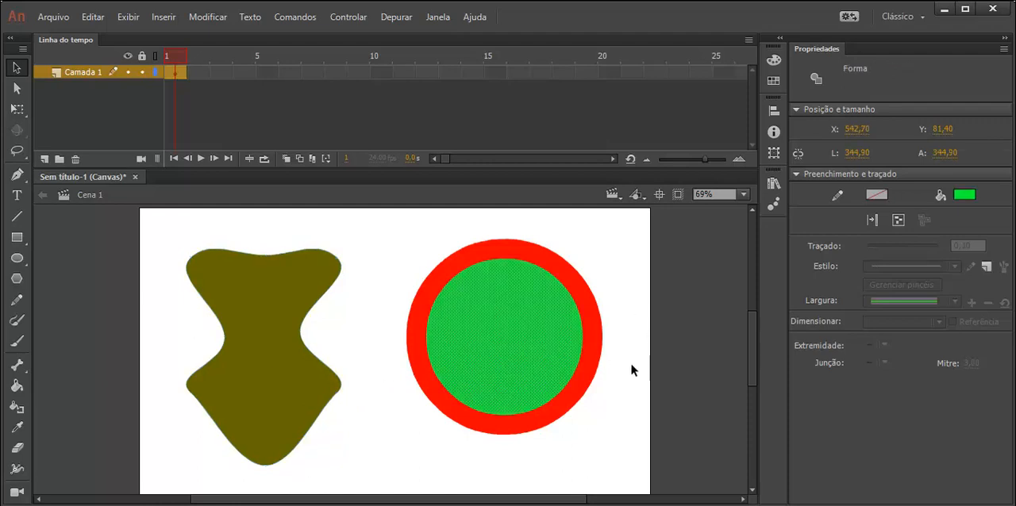
pyautogui.moveTo(548, 401); pyautogui.dragTo(531, 476)
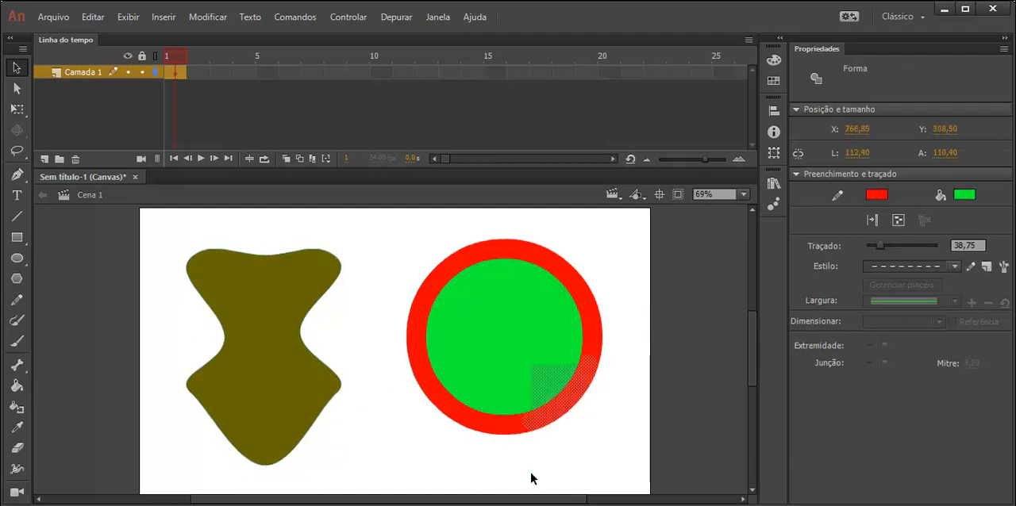
pyautogui.click(657, 361)
pyautogui.moveTo(629, 306); pyautogui.dragTo(555, 442)
pyautogui.press('Delete')
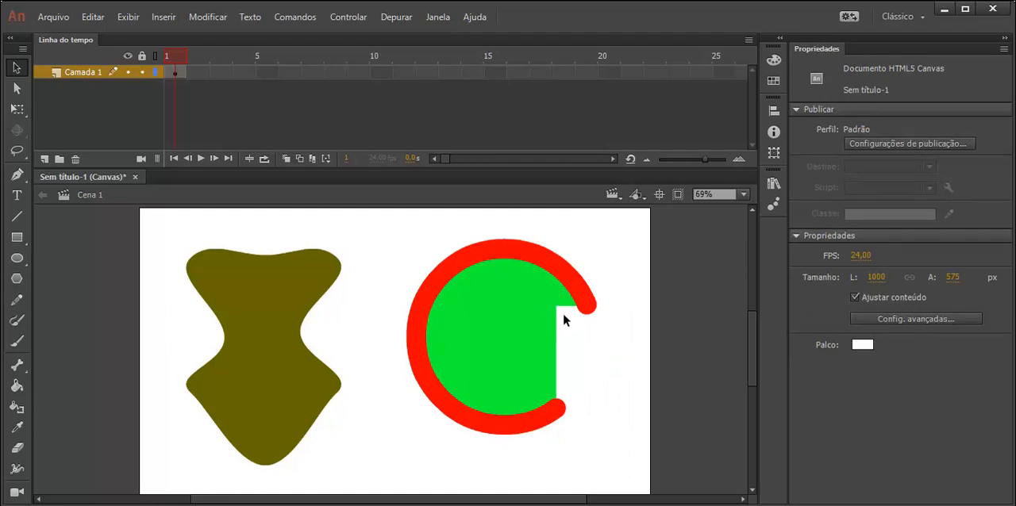
# Step: Delete a horizontal strip from the circle's fill, then convert the remaining shape into a drawing object
pyautogui.moveTo(609, 341)
pyautogui.mouseDown()
pyautogui.moveTo(471, 344)
pyautogui.moveTo(456, 371)
pyautogui.mouseUp()
pyautogui.press('Delete')
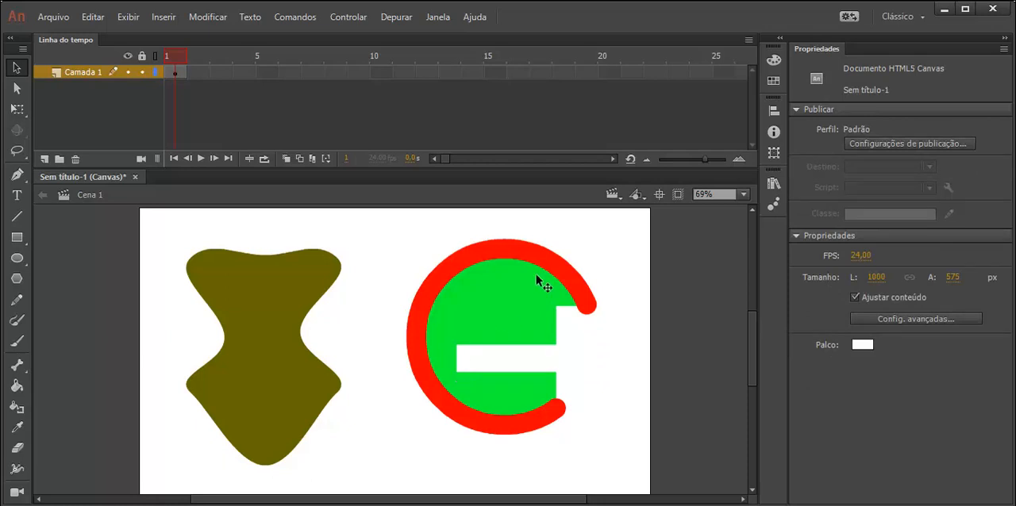
pyautogui.moveTo(613, 228); pyautogui.dragTo(394, 462)
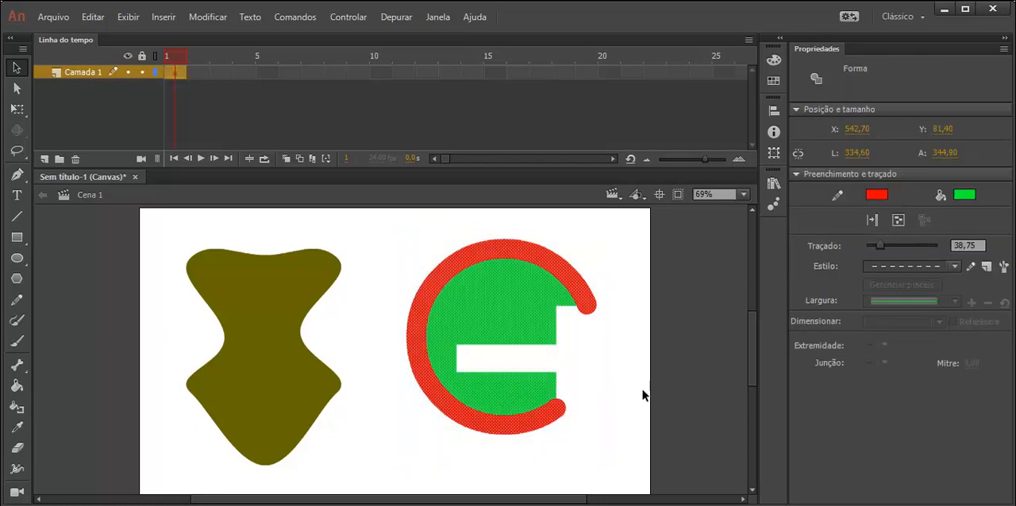
pyautogui.click(899, 219)
pyautogui.click(579, 354)
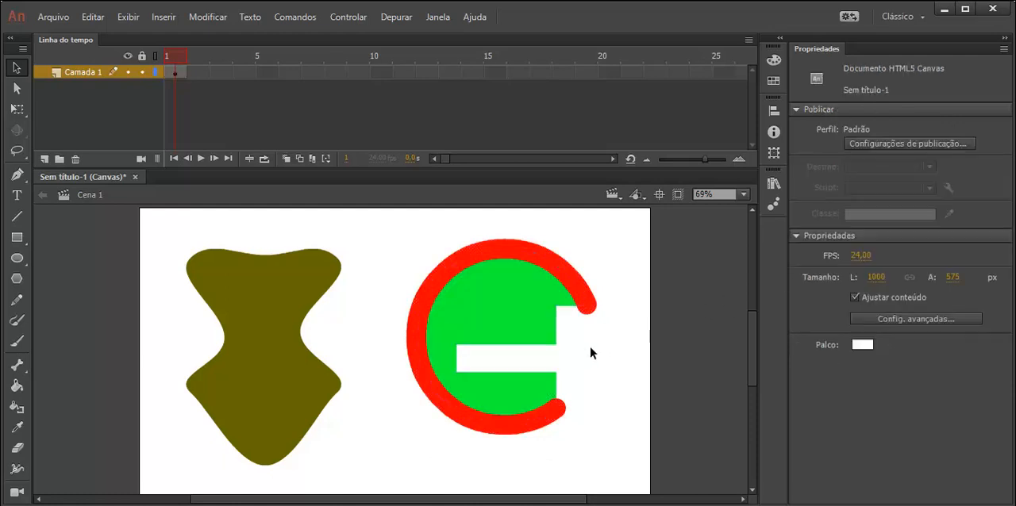
# Step: Reshape the drawing object's outline by dragging four of its anchor points with the Subselection tool
pyautogui.moveTo(633, 325); pyautogui.dragTo(539, 351)
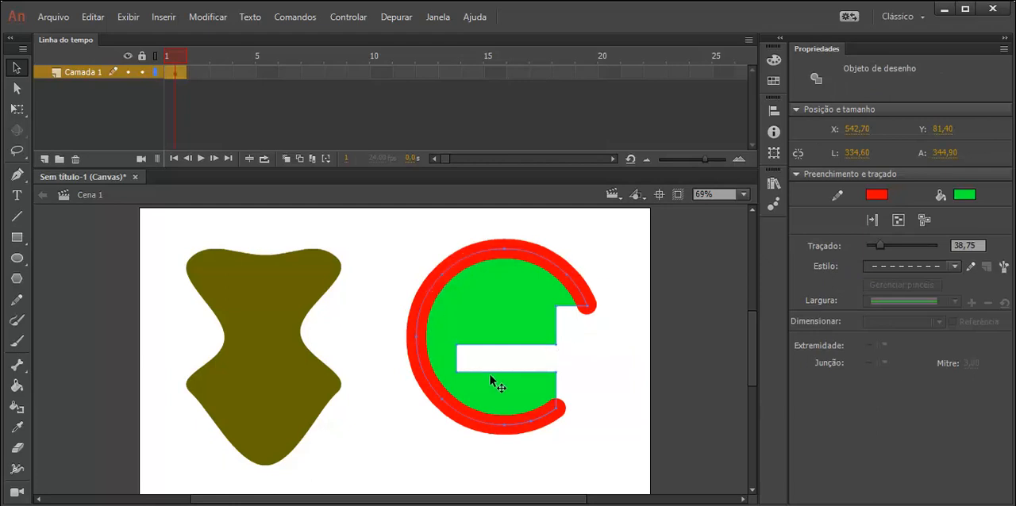
pyautogui.click(17, 88)
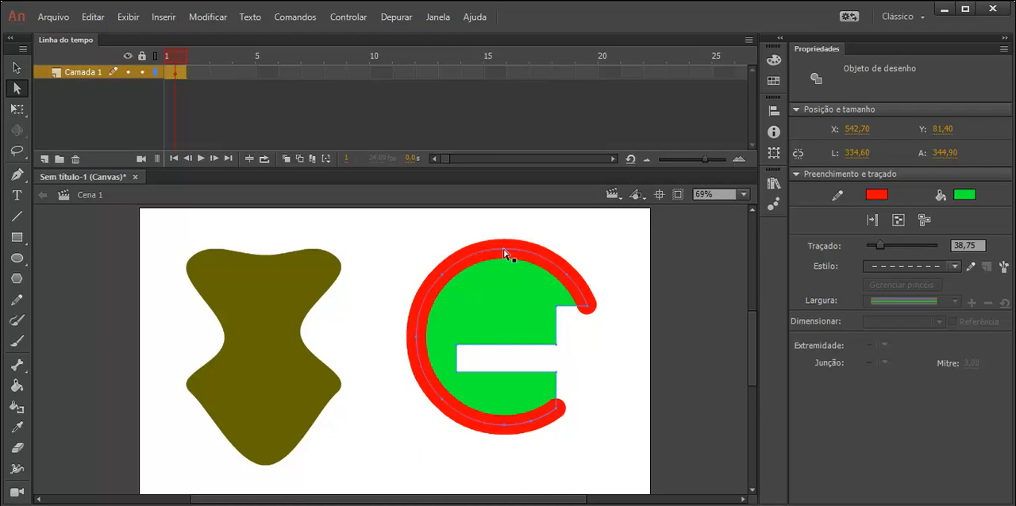
pyautogui.moveTo(503, 249); pyautogui.dragTo(496, 223)
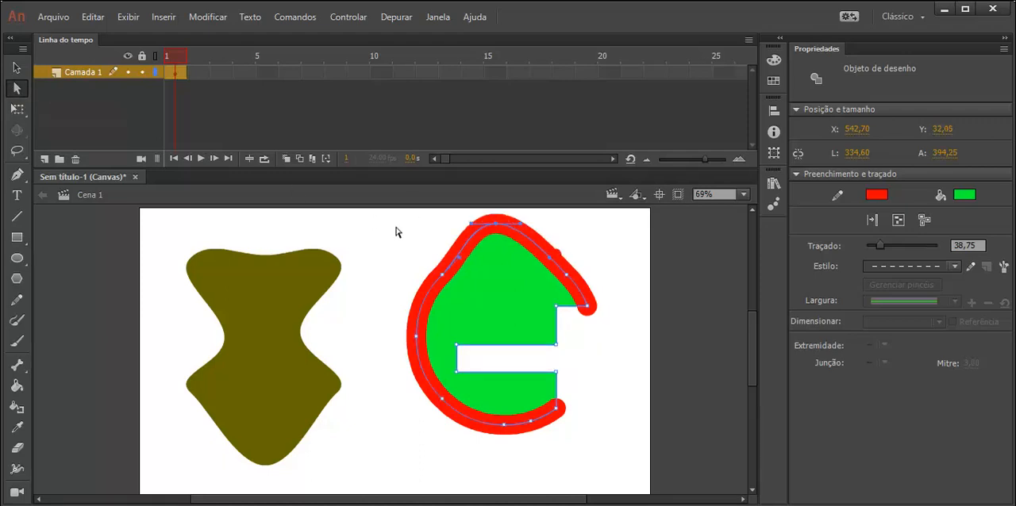
pyautogui.moveTo(530, 272); pyautogui.dragTo(511, 286)
pyautogui.moveTo(441, 274); pyautogui.dragTo(393, 257)
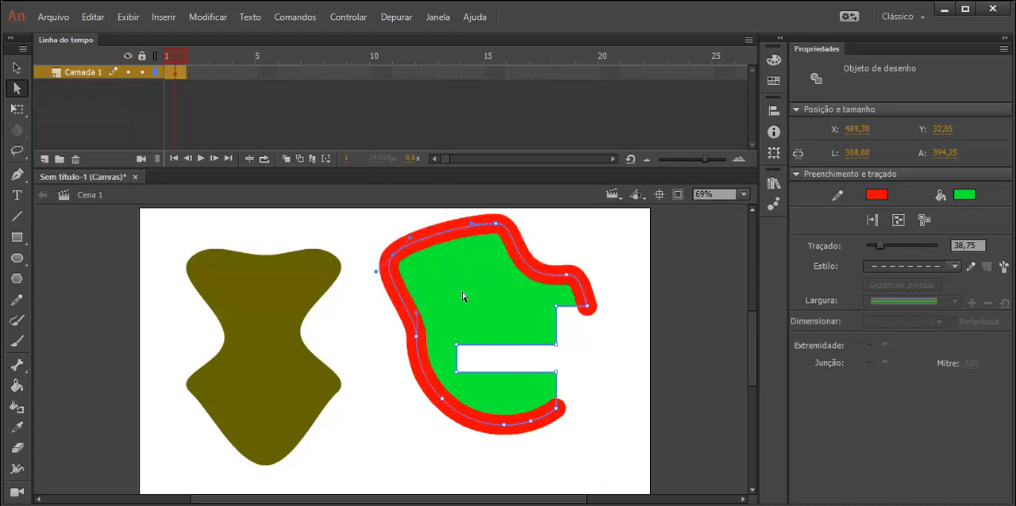
pyautogui.moveTo(558, 410); pyautogui.dragTo(507, 373)
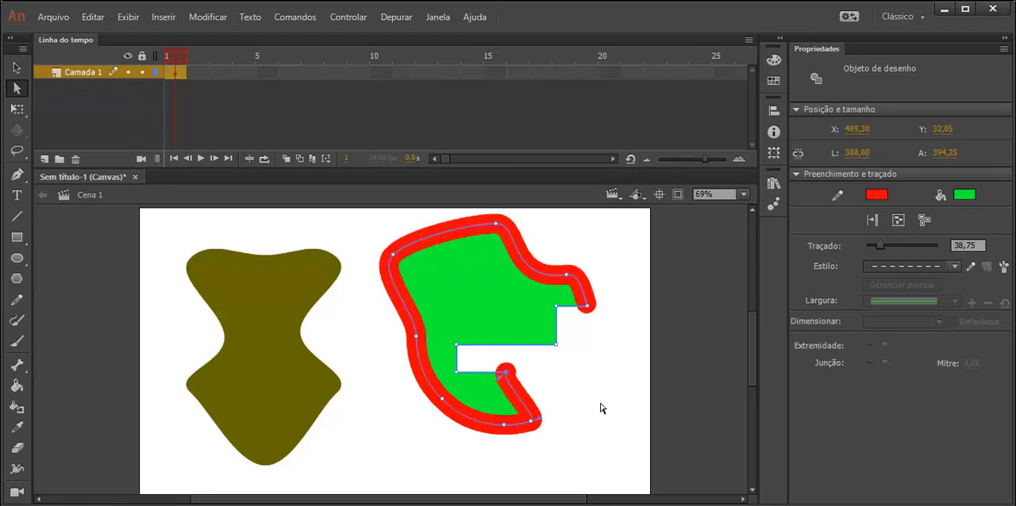
pyautogui.click(16, 68)
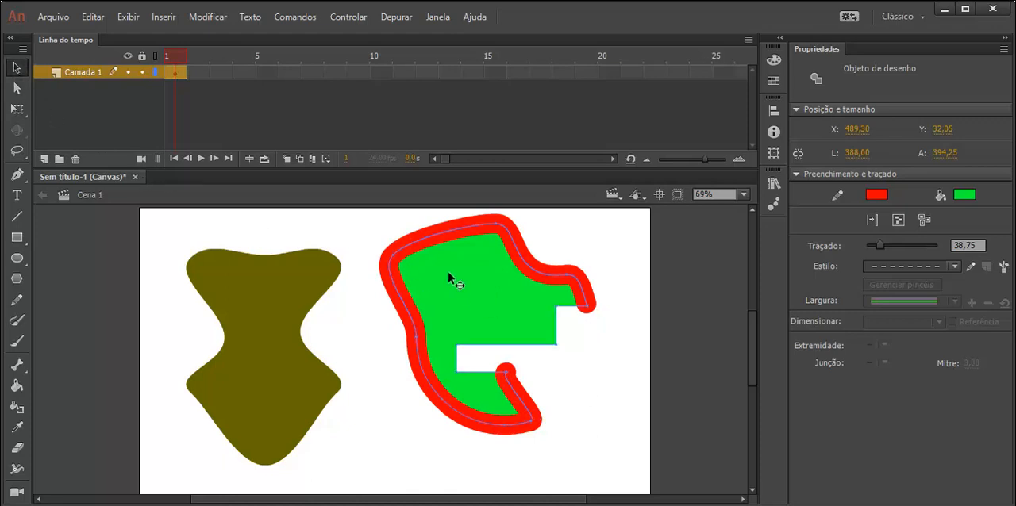
# Step: Break the reshaped drawing object apart and delete another horizontal strip from its fill
pyautogui.click(925, 220)
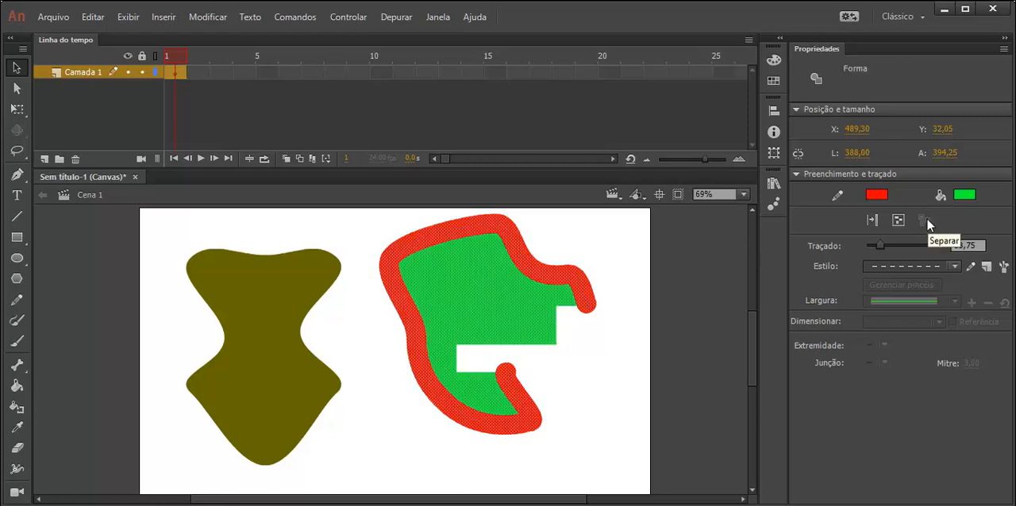
pyautogui.click(599, 396)
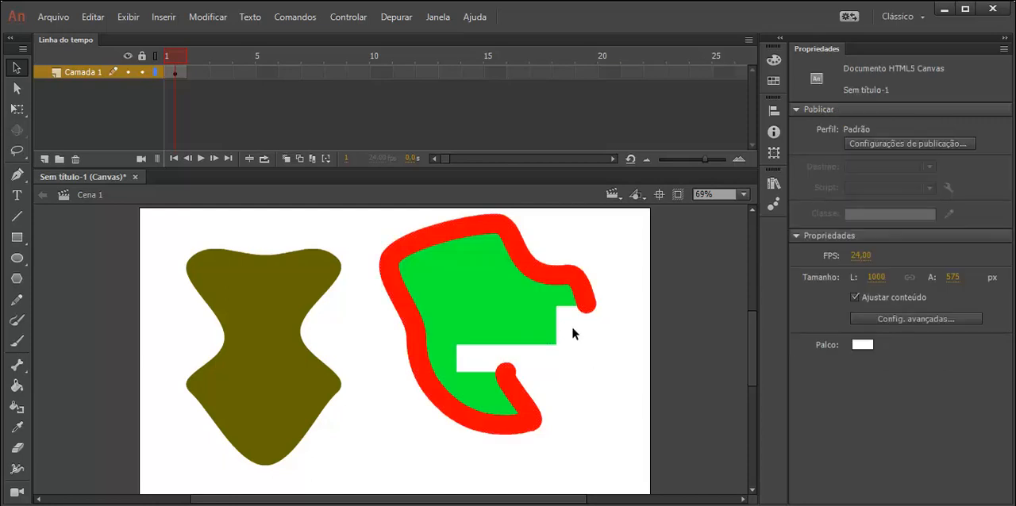
pyautogui.moveTo(572, 328); pyautogui.dragTo(483, 305)
pyautogui.press('Delete')
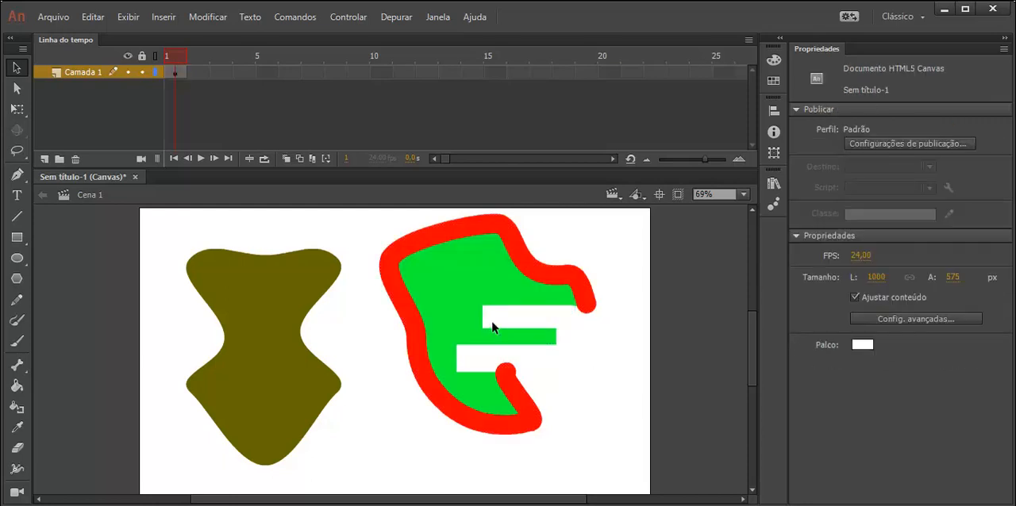
# Step: Break the olive drawing object apart into a plain shape
pyautogui.click(519, 249)
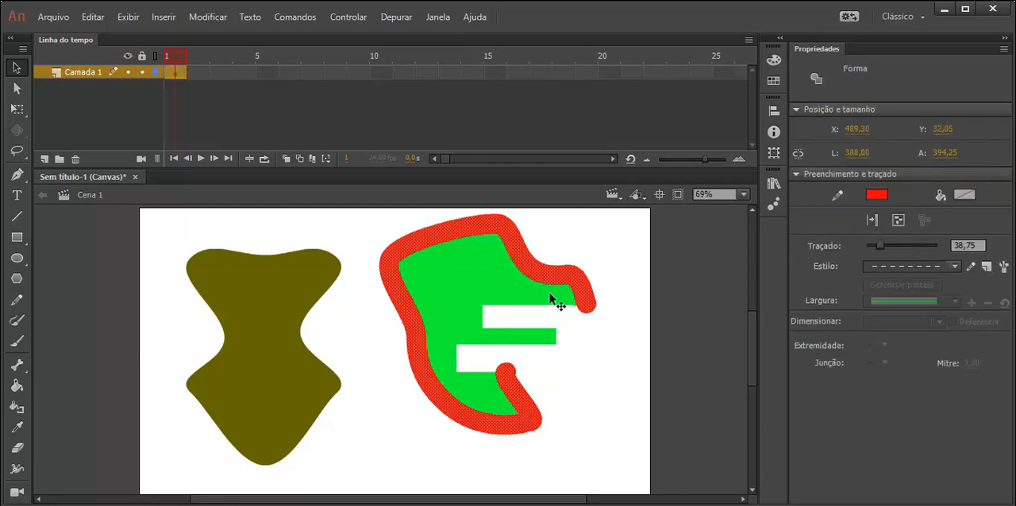
pyautogui.click(250, 311)
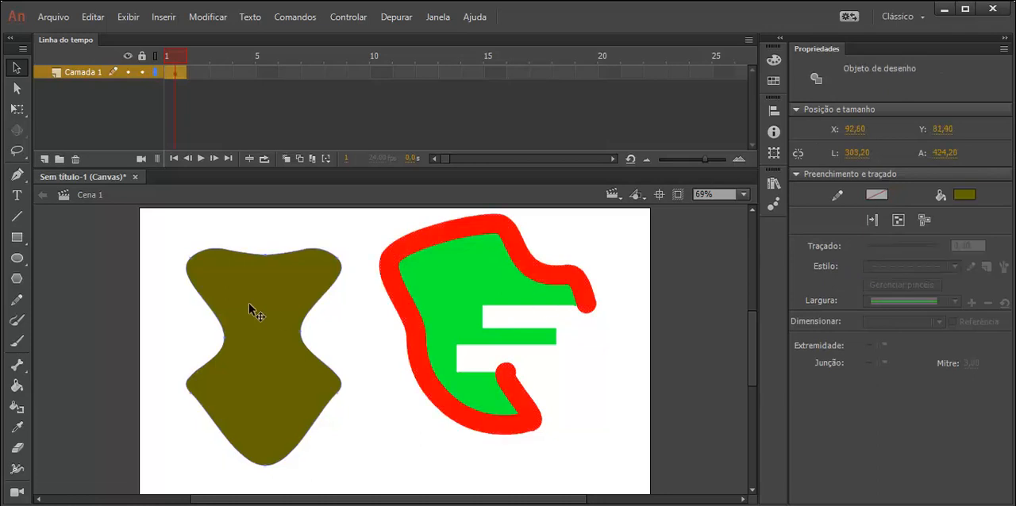
pyautogui.click(924, 219)
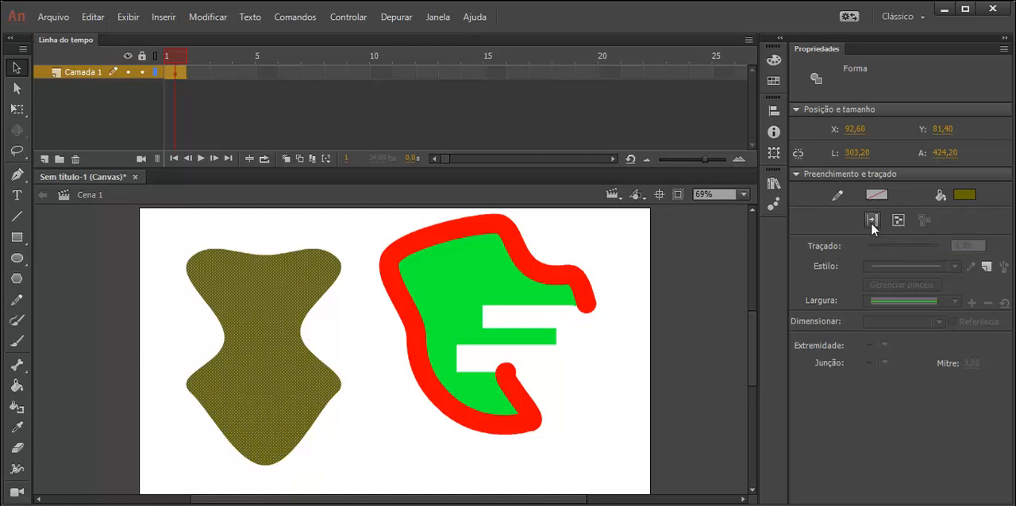
# Step: Select the whole red-and-green shape and apply Expand to Fill to its stroke
pyautogui.click(418, 240)
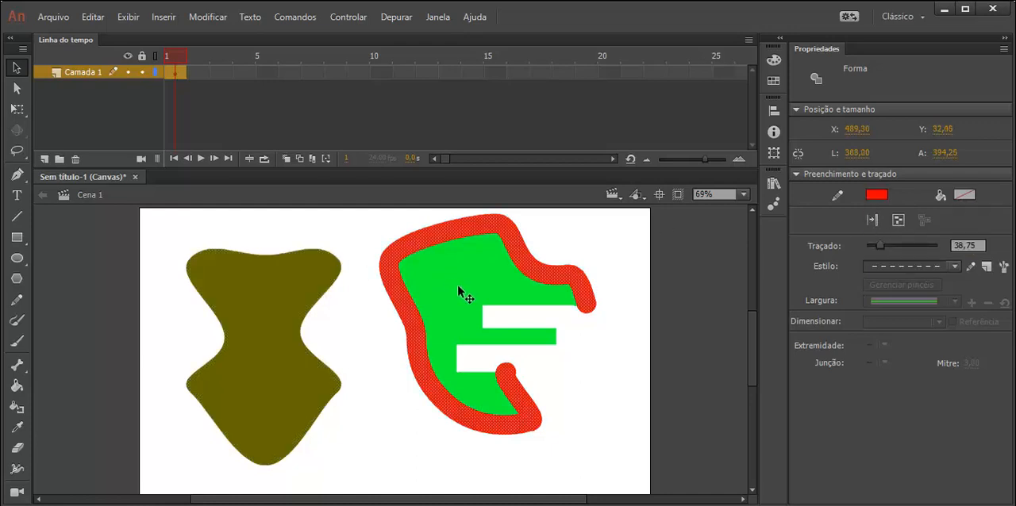
pyautogui.click(457, 285)
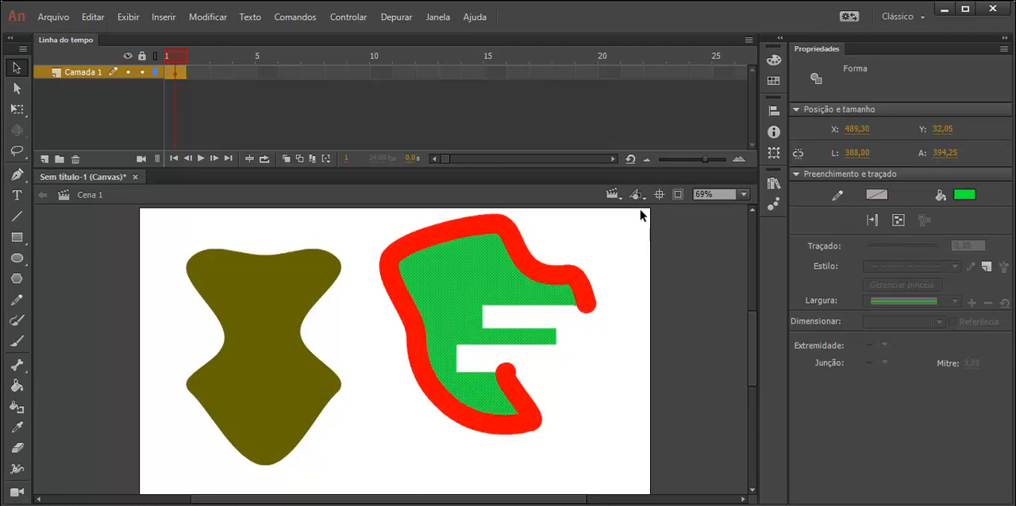
pyautogui.moveTo(647, 211)
pyautogui.mouseDown()
pyautogui.moveTo(473, 292)
pyautogui.moveTo(375, 442)
pyautogui.moveTo(378, 472)
pyautogui.mouseUp()
pyautogui.click(873, 220)
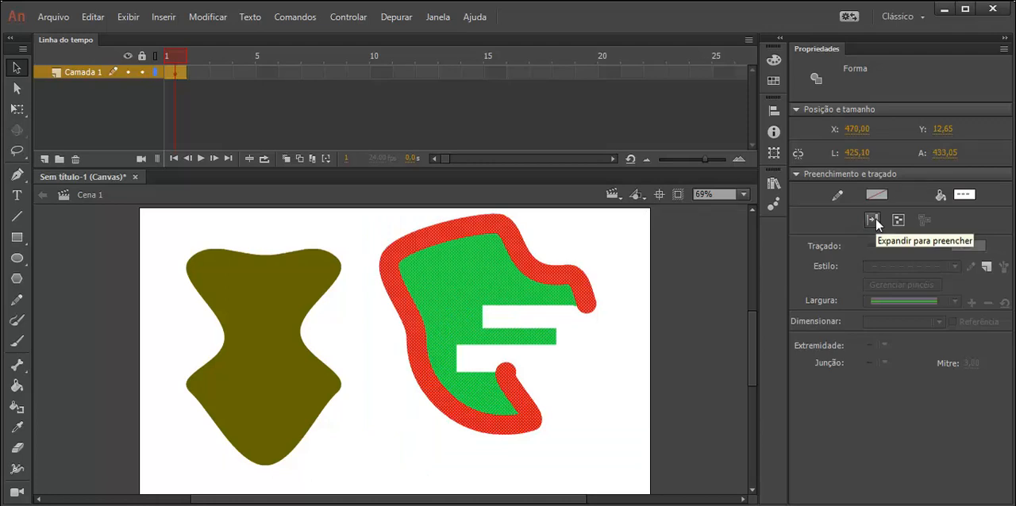
pyautogui.click(958, 198)
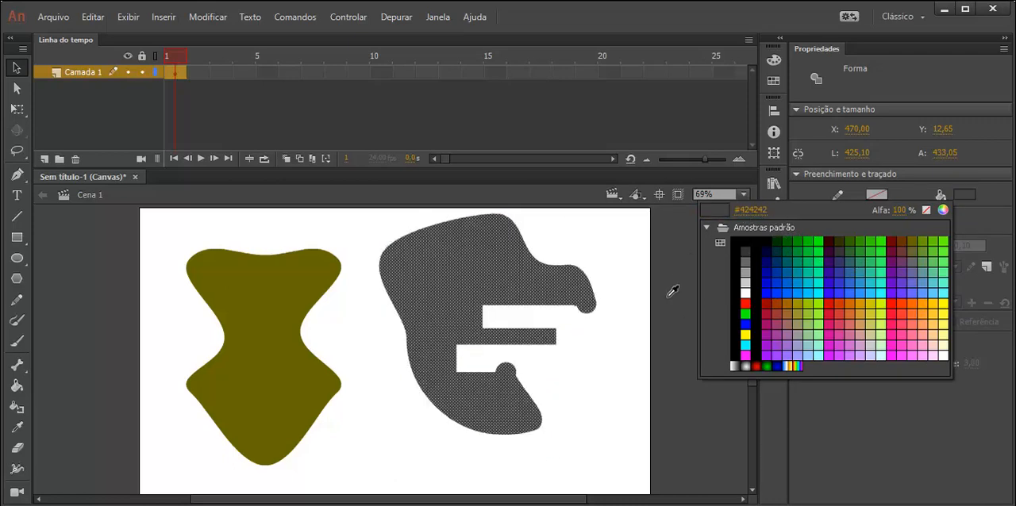
pyautogui.press('Escape')
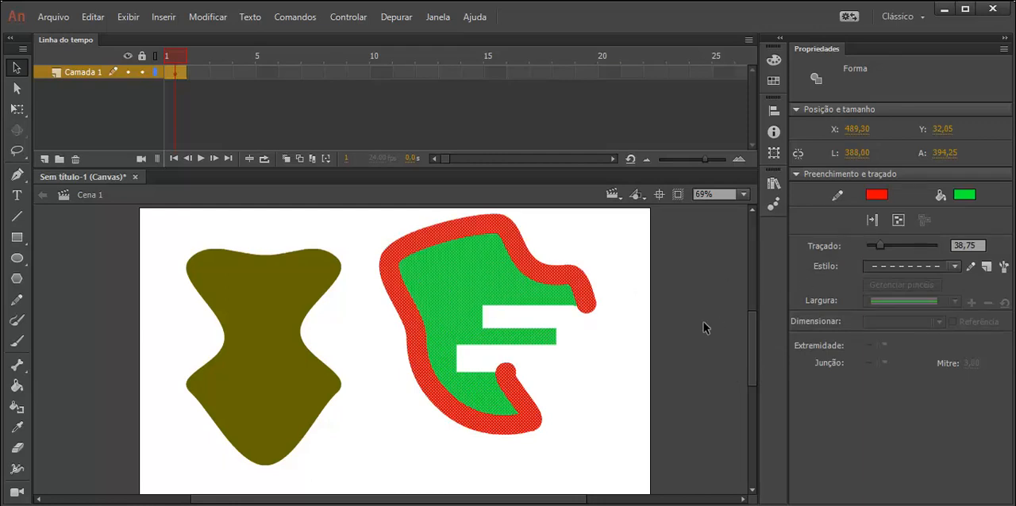
# Step: Convert the olive shape into a drawing object and move it slightly up and to the right
pyautogui.click(291, 384)
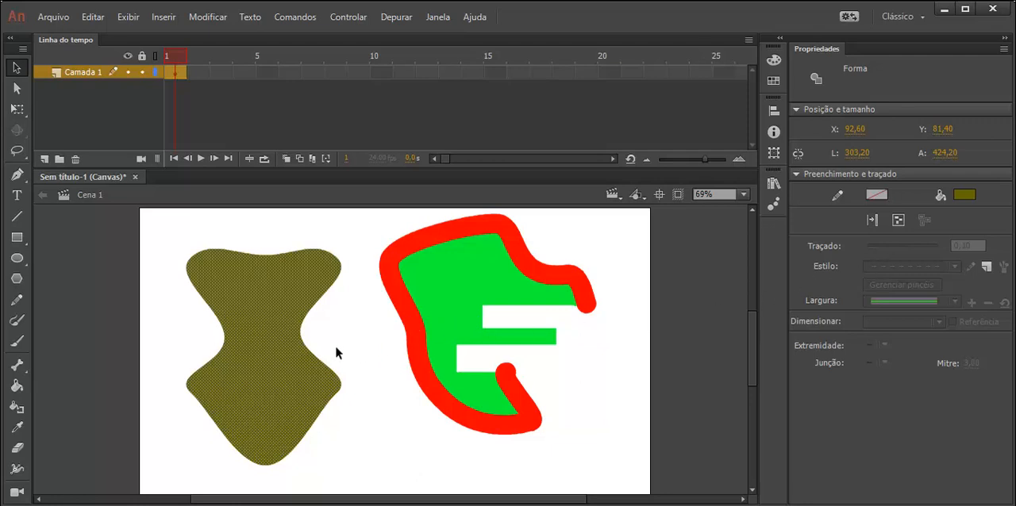
pyautogui.click(361, 378)
pyautogui.click(293, 367)
pyautogui.moveTo(372, 357); pyautogui.dragTo(310, 432)
pyautogui.click(360, 463)
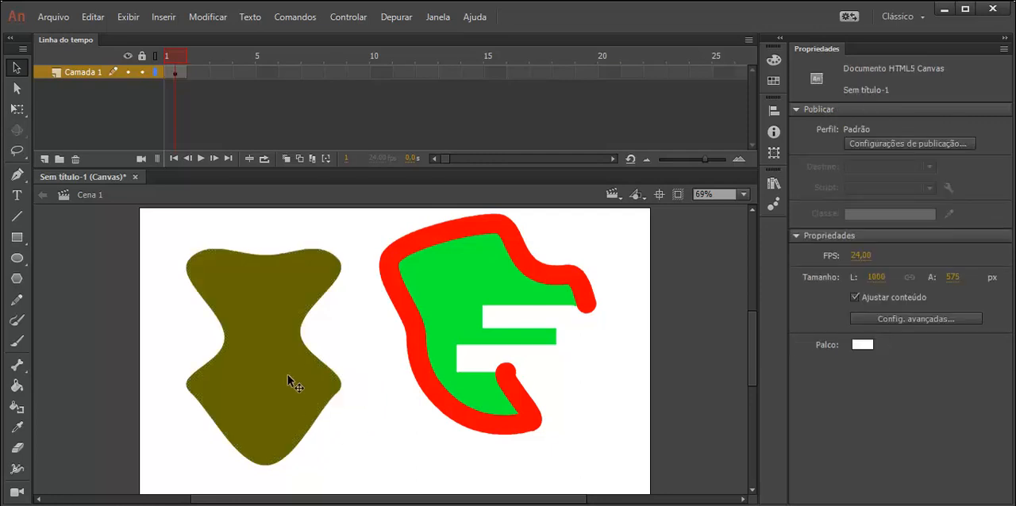
pyautogui.click(289, 379)
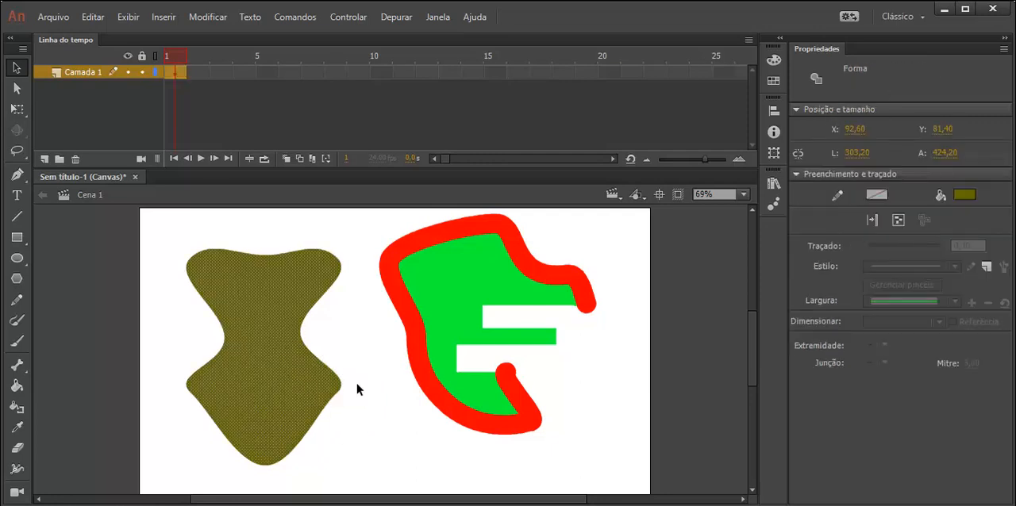
pyautogui.click(898, 222)
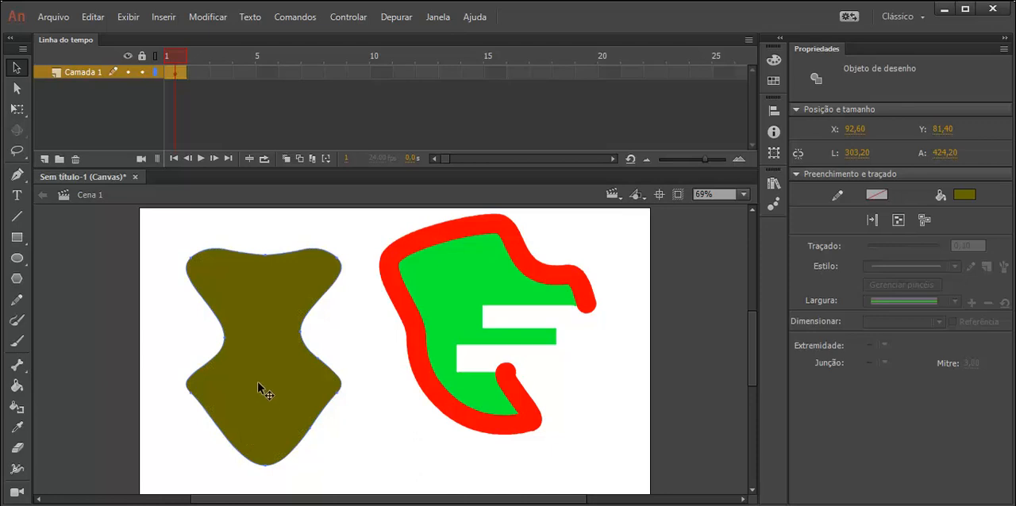
pyautogui.moveTo(258, 382)
pyautogui.mouseDown()
pyautogui.moveTo(253, 359)
pyautogui.moveTo(250, 432)
pyautogui.moveTo(306, 297)
pyautogui.moveTo(254, 321)
pyautogui.moveTo(287, 329)
pyautogui.moveTo(276, 340)
pyautogui.moveTo(252, 294)
pyautogui.moveTo(267, 308)
pyautogui.mouseUp()
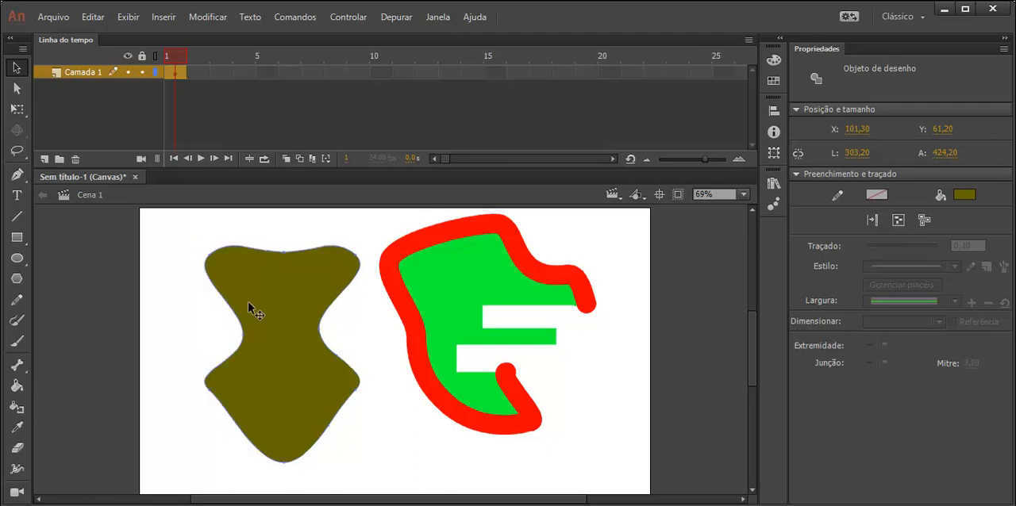
# Step: Select everything on the stage and delete it
pyautogui.moveTo(646, 211)
pyautogui.mouseDown()
pyautogui.moveTo(628, 233)
pyautogui.moveTo(219, 447)
pyautogui.moveTo(174, 500)
pyautogui.mouseUp()
pyautogui.press('Delete')
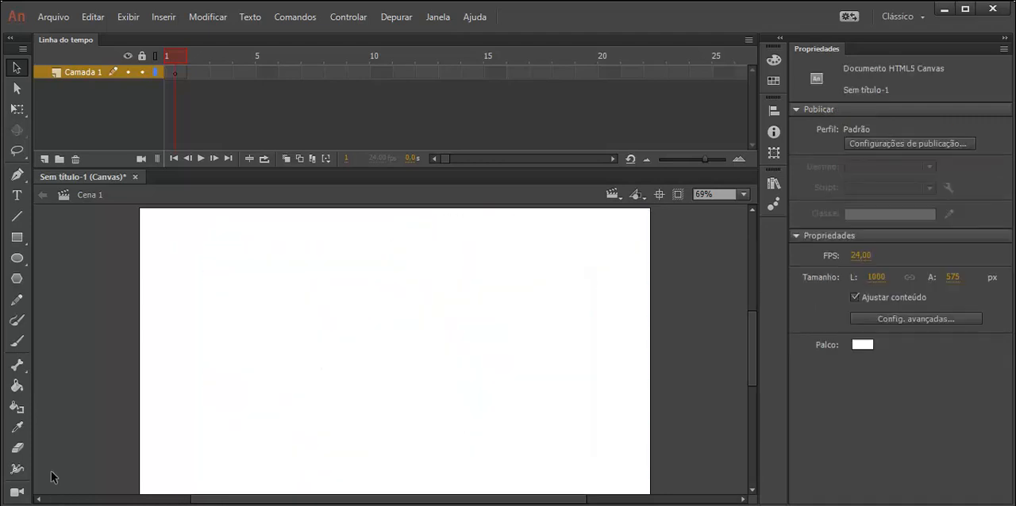
# Step: Draw a rectangle with no stroke and a dark navy fill covering almost the whole stage
pyautogui.click(17, 237)
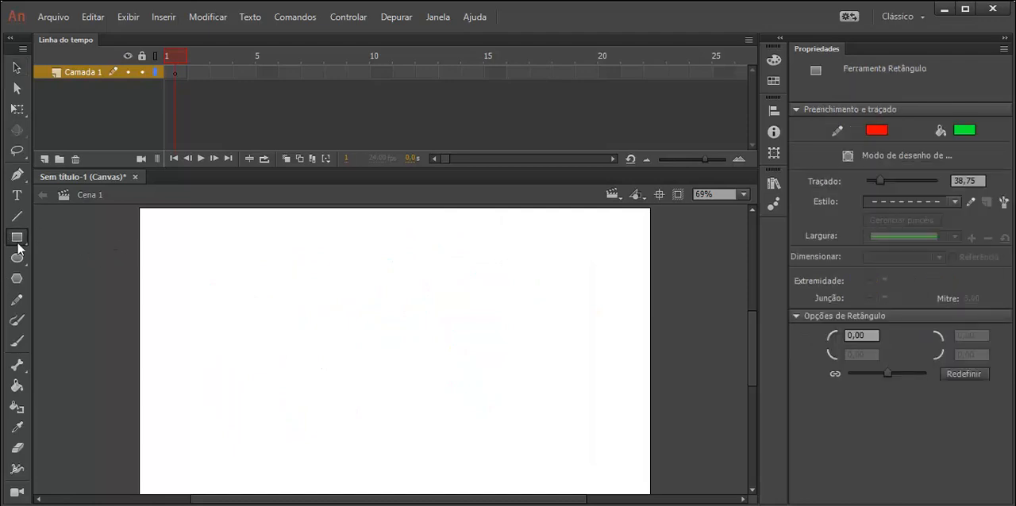
pyautogui.click(876, 130)
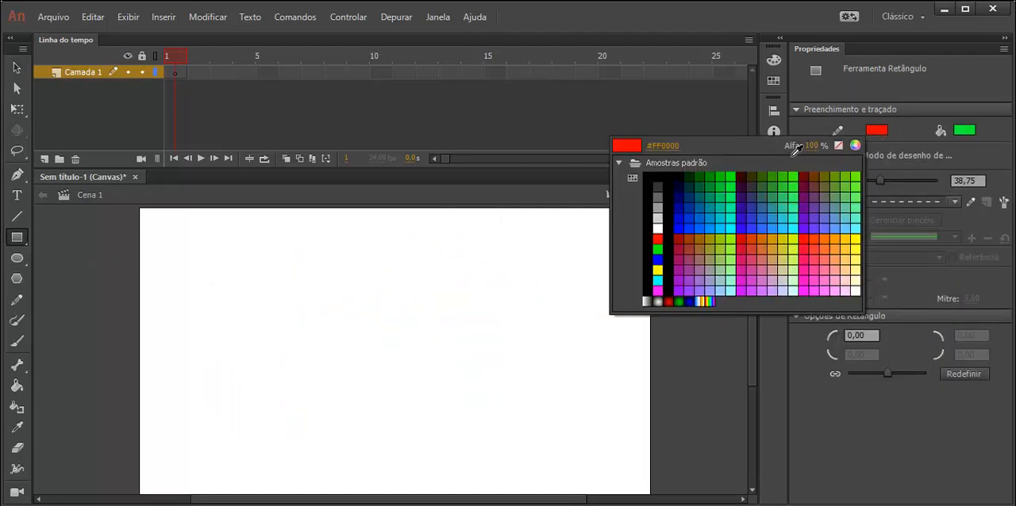
pyautogui.click(838, 146)
pyautogui.click(964, 130)
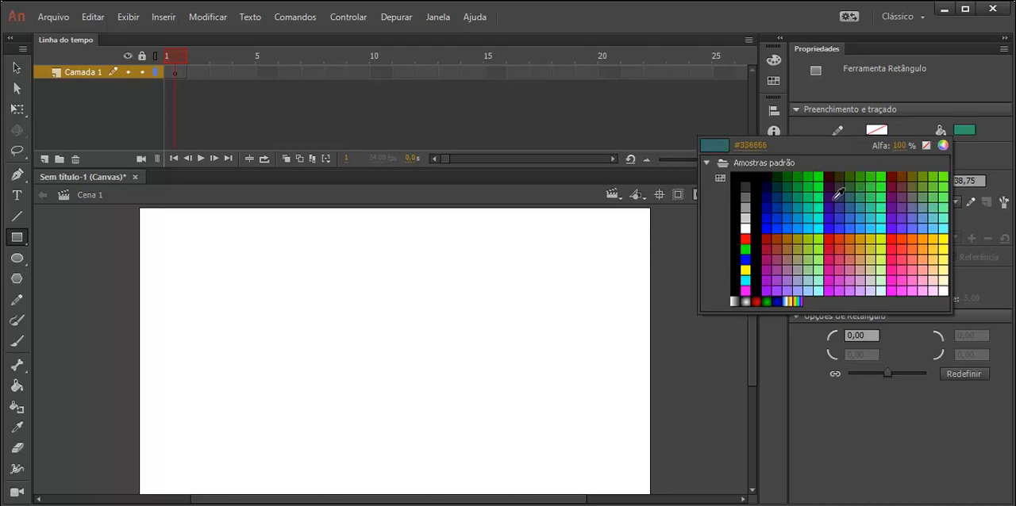
pyautogui.click(768, 188)
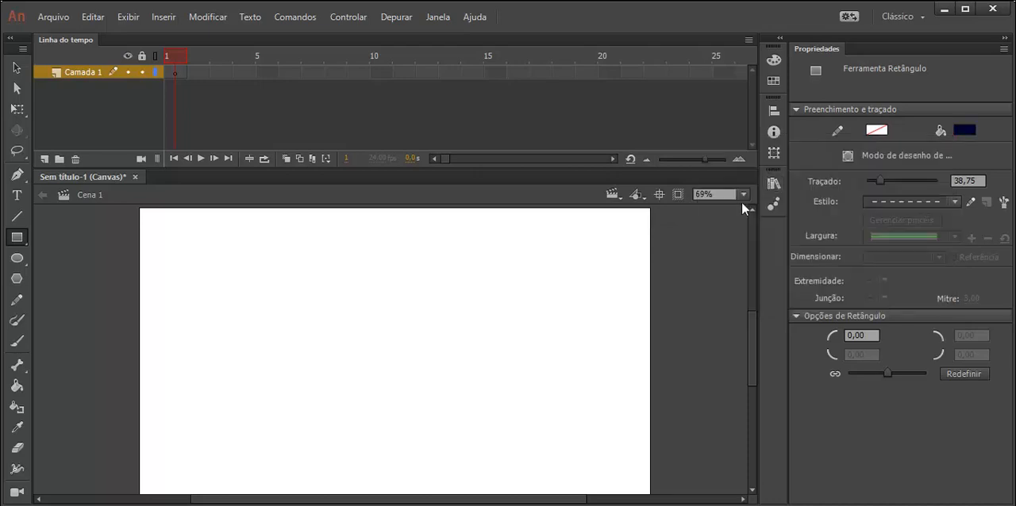
pyautogui.moveTo(146, 215); pyautogui.dragTo(640, 486)
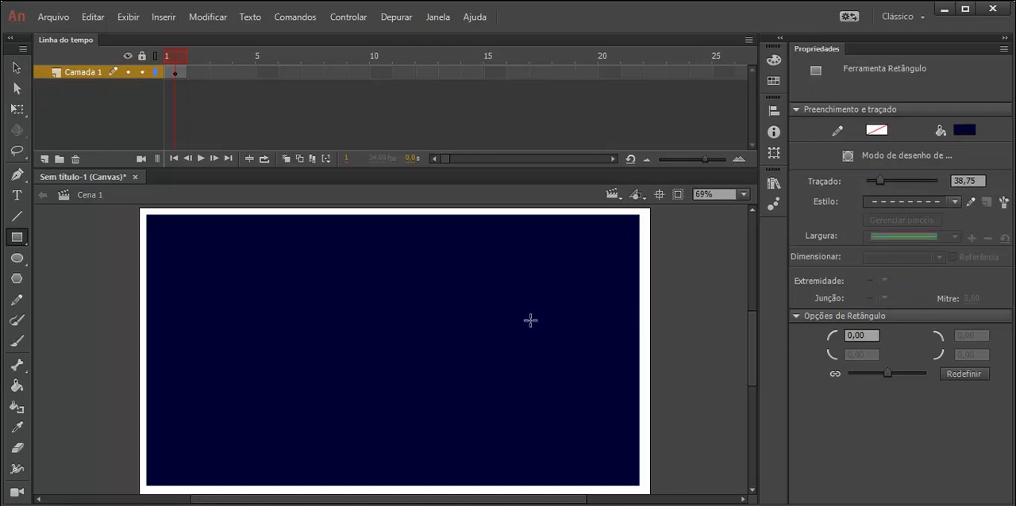
# Step: Select the navy rectangle and convert it into a drawing object
pyautogui.click(15, 67)
pyautogui.click(482, 314)
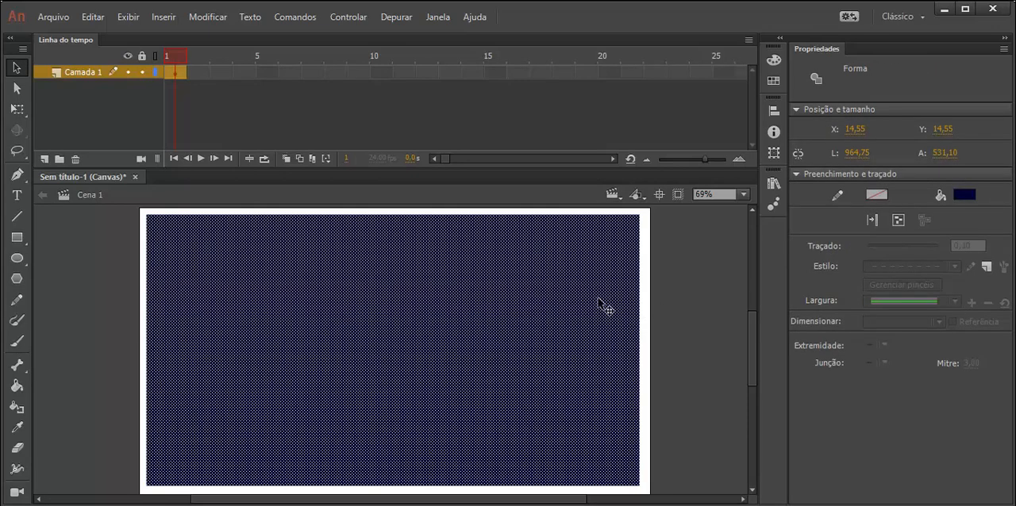
pyautogui.click(896, 218)
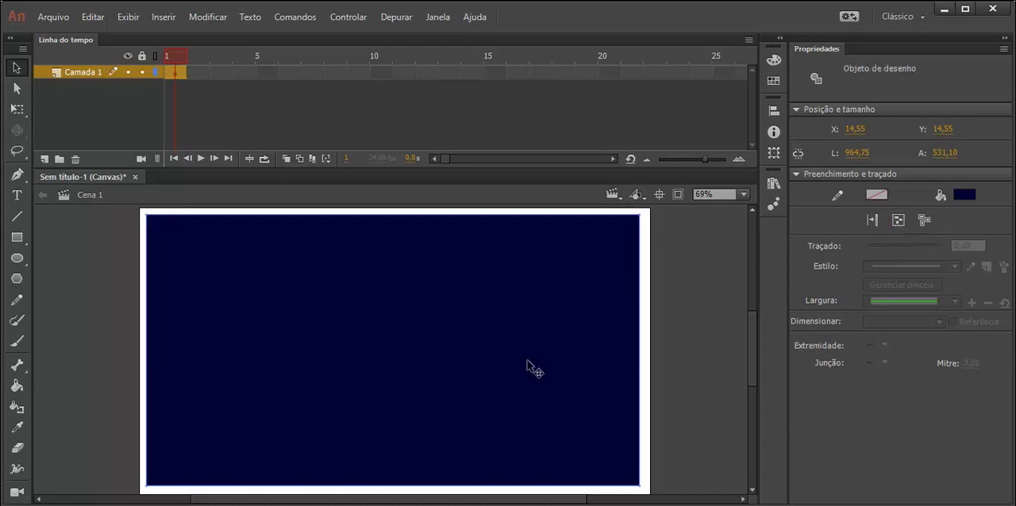
pyautogui.moveTo(467, 359)
pyautogui.mouseDown()
pyautogui.moveTo(492, 355)
pyautogui.moveTo(455, 365)
pyautogui.moveTo(467, 364)
pyautogui.mouseUp()
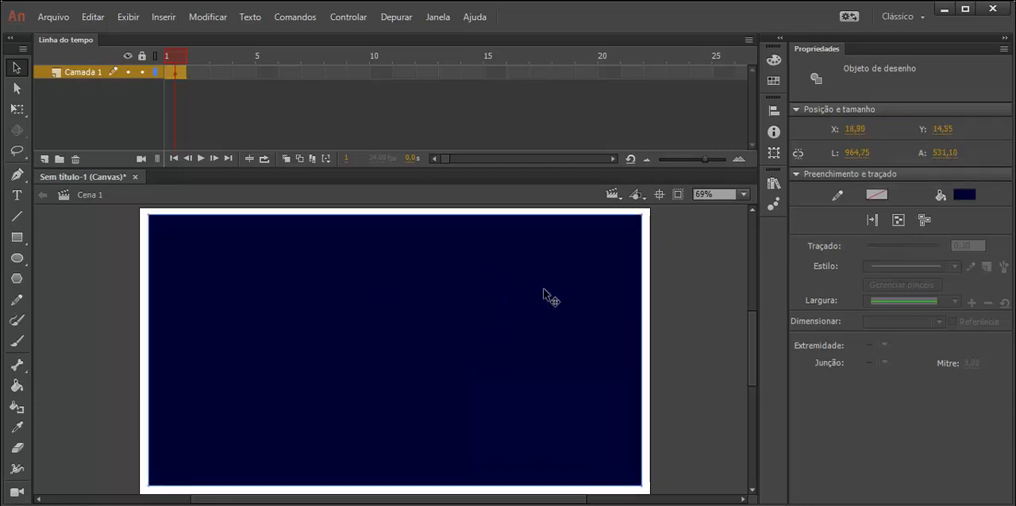
pyautogui.click(963, 194)
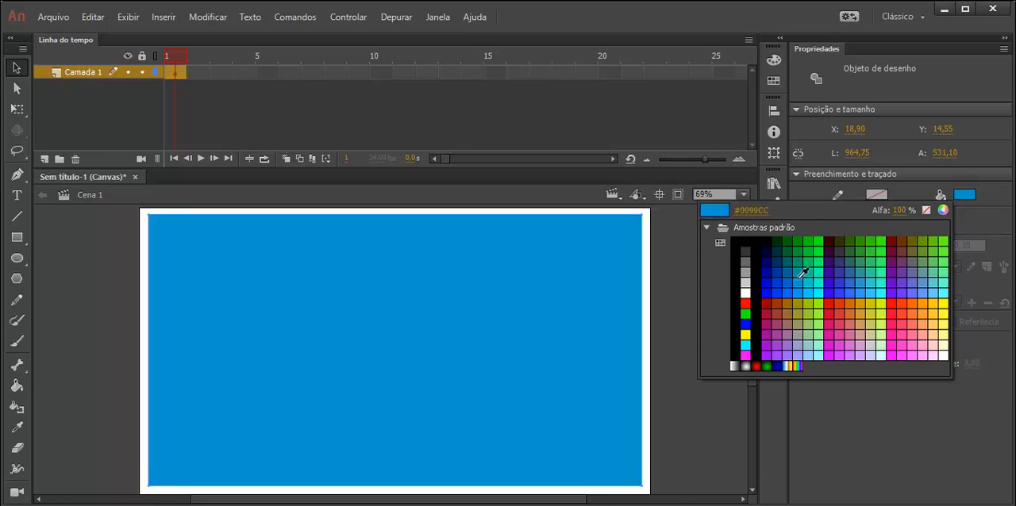
pyautogui.press('Escape')
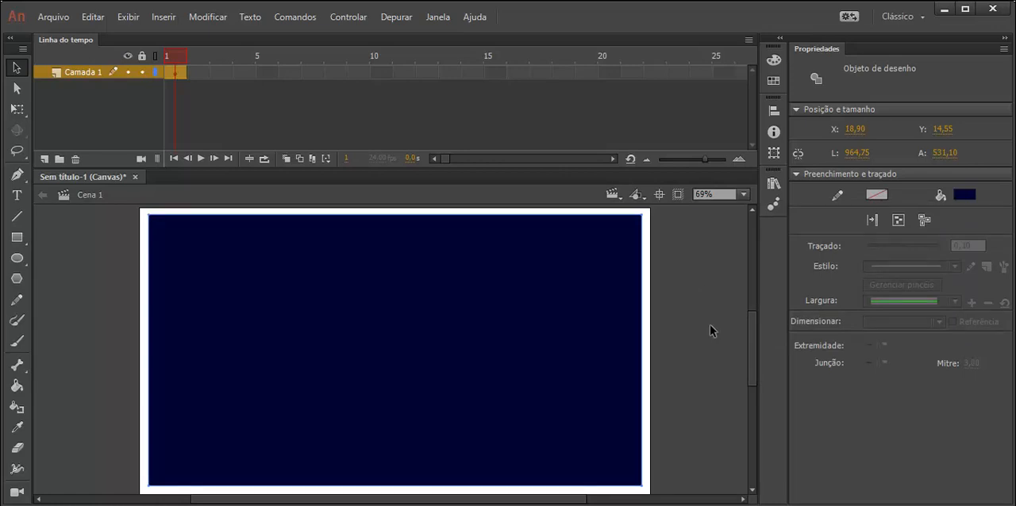
# Step: Choose the Rectangle tool and set its fill colour to teal
pyautogui.click(17, 237)
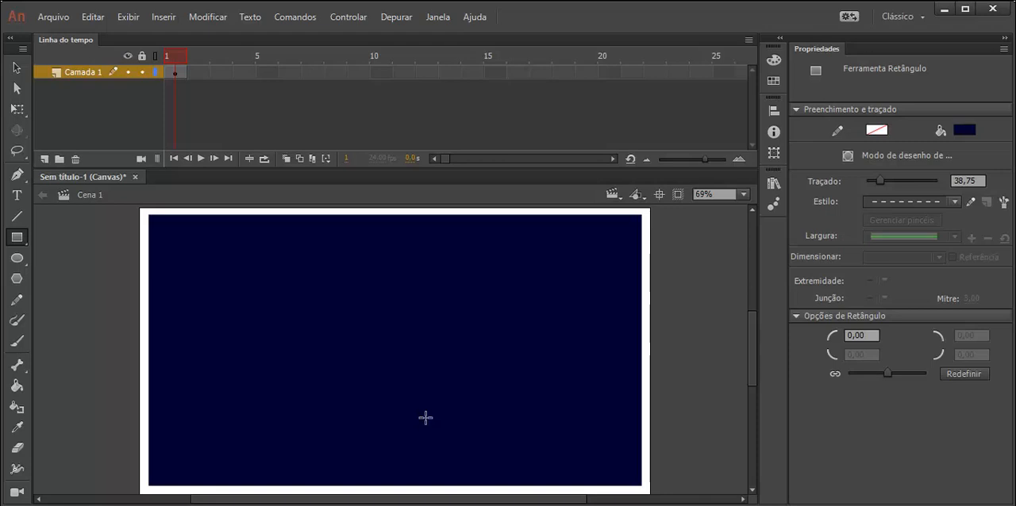
pyautogui.click(964, 131)
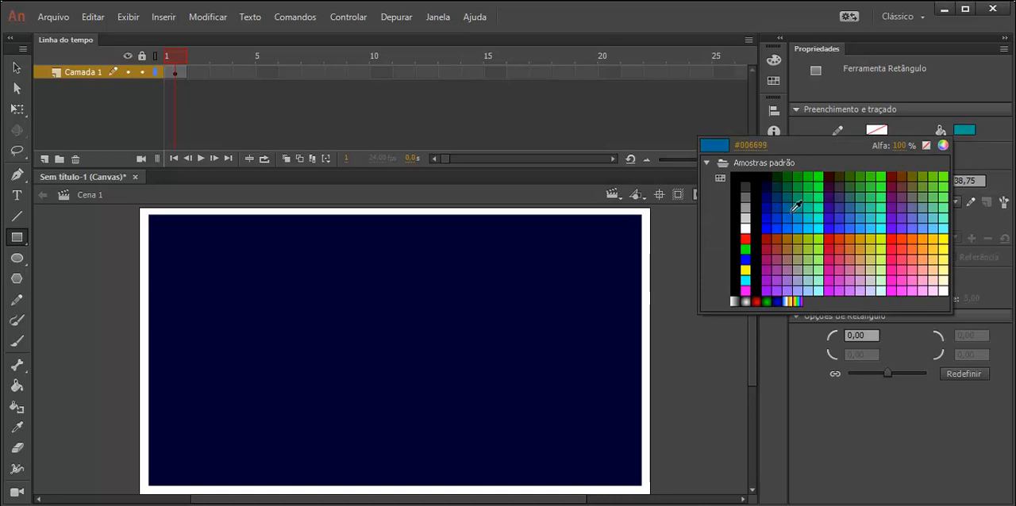
pyautogui.press('Escape')
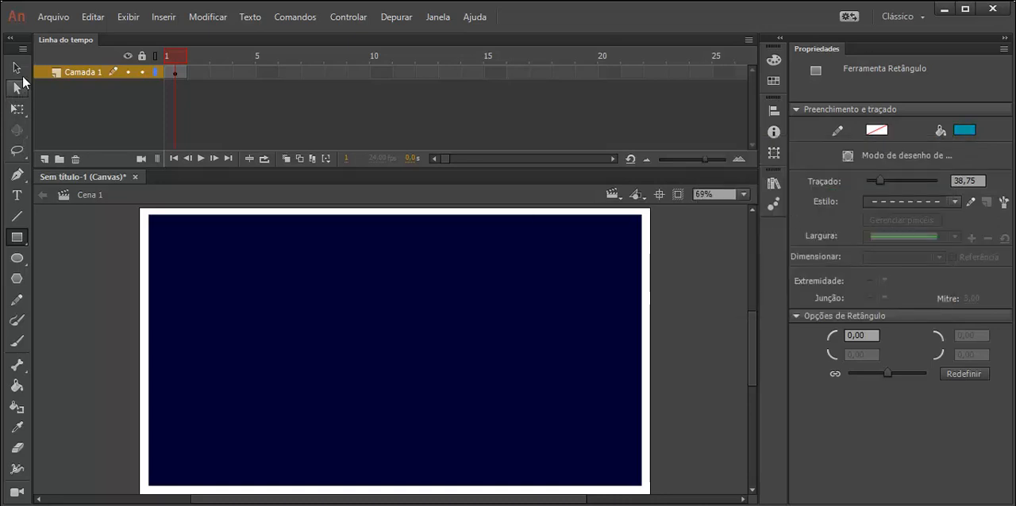
# Step: Undo the last nudge of the navy rectangle
pyautogui.click(16, 236)
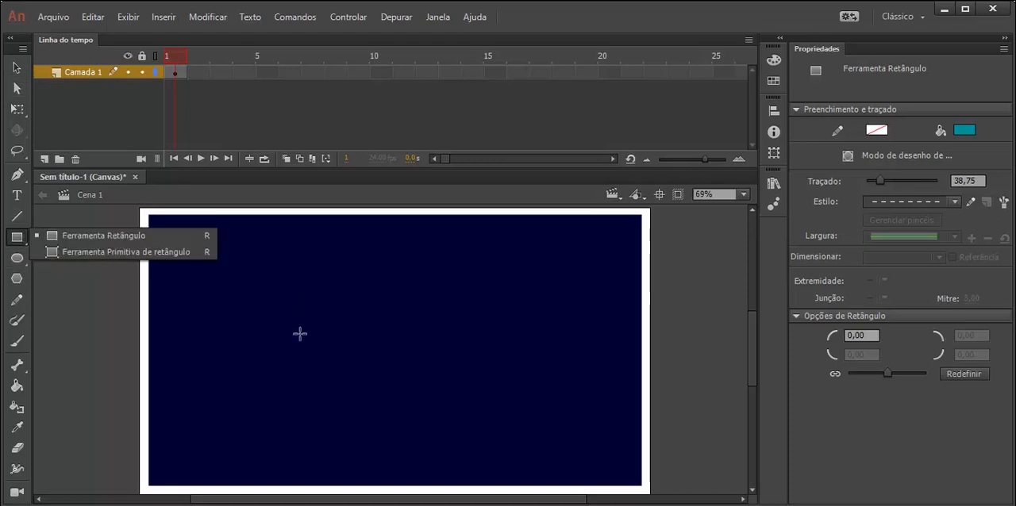
pyautogui.click(149, 425)
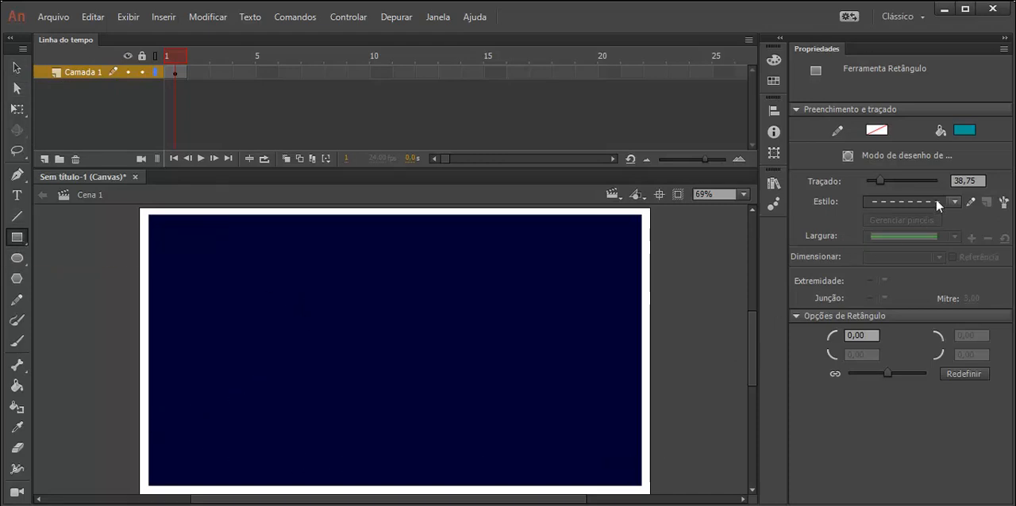
pyautogui.keyDown('ctrl'); pyautogui.click(530, 429); pyautogui.keyUp('ctrl')
pyautogui.hotkey('ctrl', 'z')
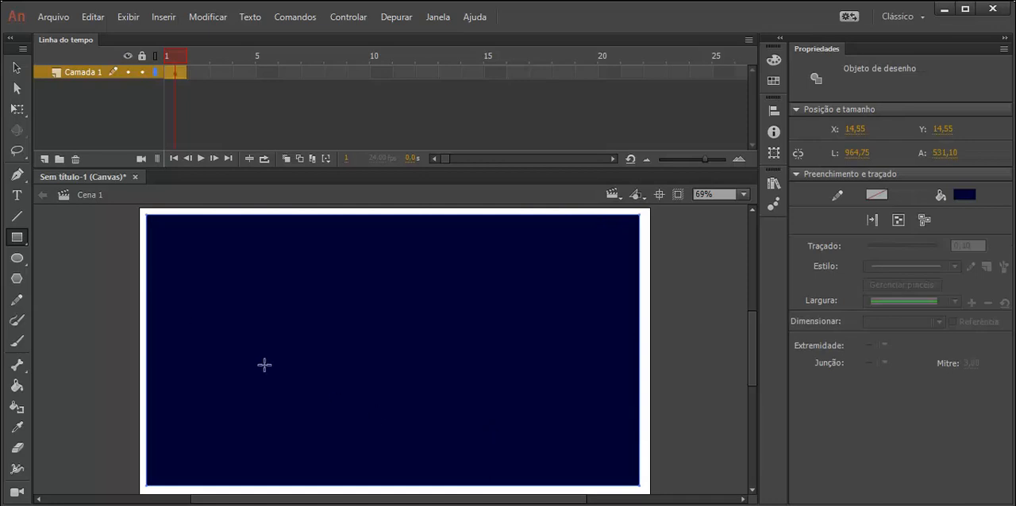
# Step: Nudge the navy drawing object slightly to the right
pyautogui.click(16, 70)
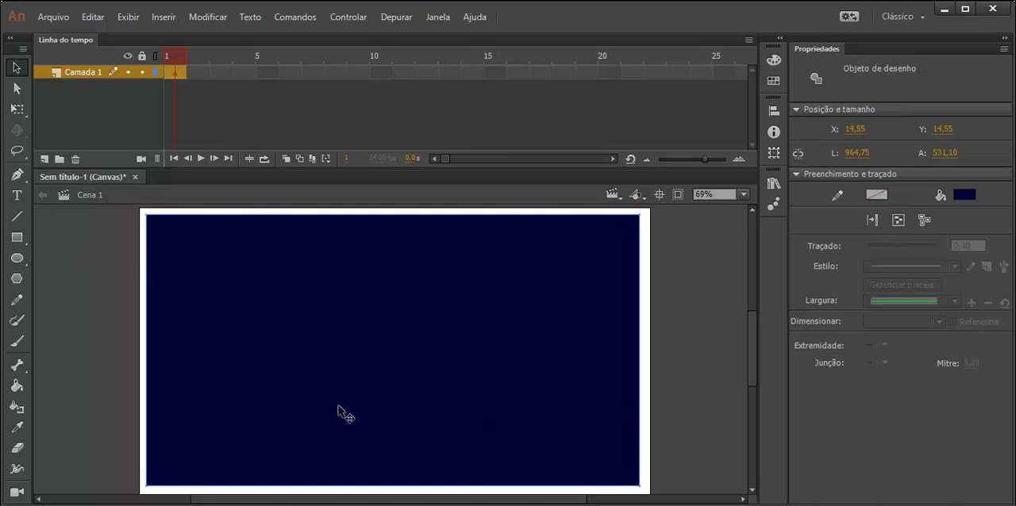
pyautogui.moveTo(335, 411); pyautogui.dragTo(339, 413)
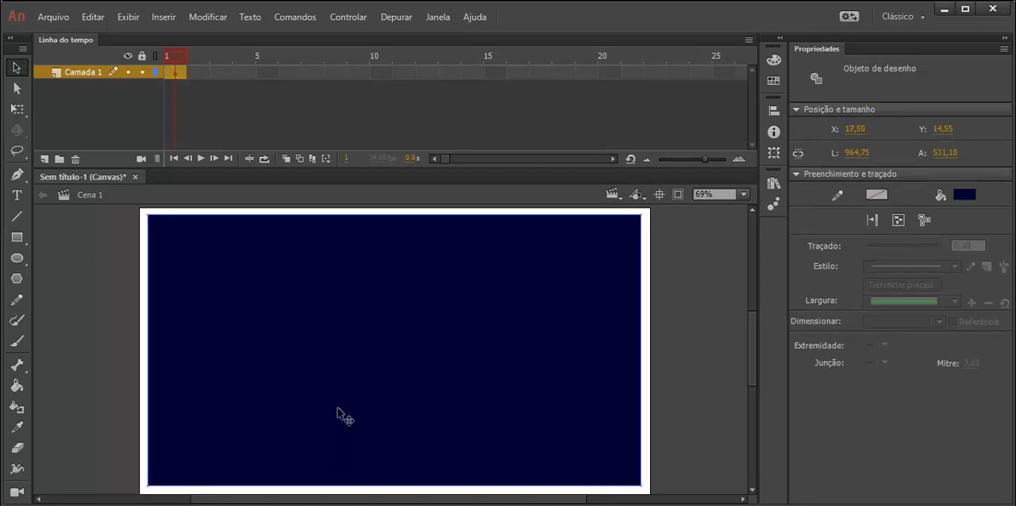
# Step: Draw a teal horizontal strip across the lower part of the stage, overlapping the navy rectangle
pyautogui.click(15, 238)
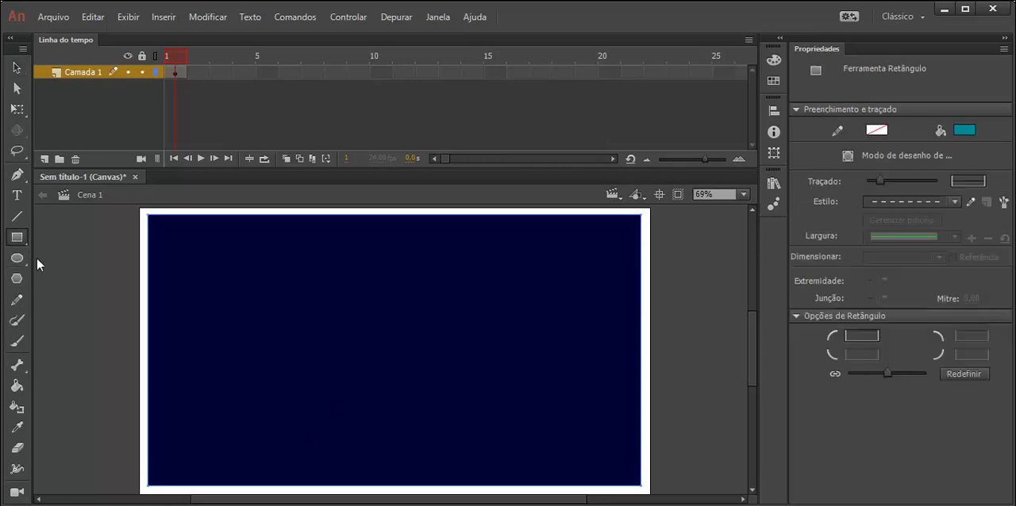
pyautogui.moveTo(144, 417); pyautogui.dragTo(651, 456)
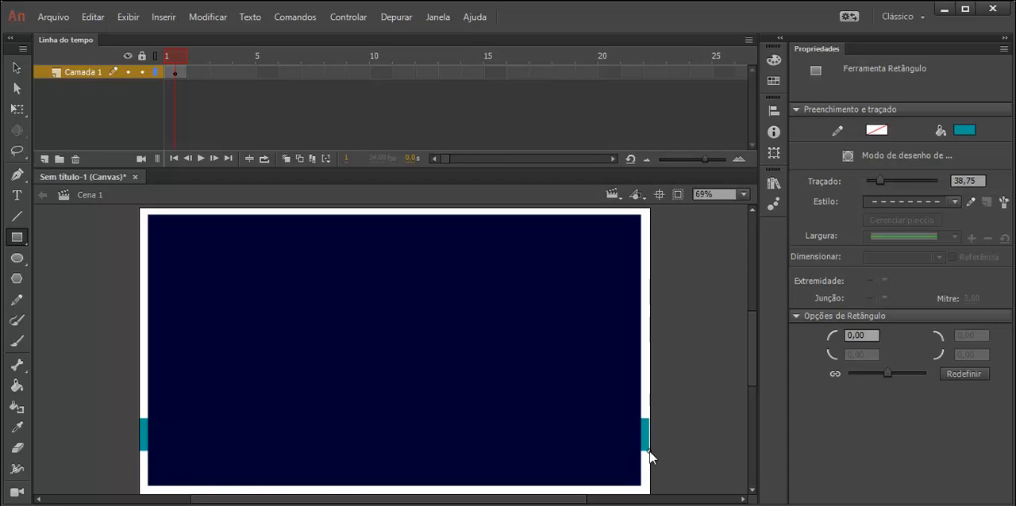
pyautogui.moveTo(651, 454)
pyautogui.mouseDown()
pyautogui.moveTo(463, 476)
pyautogui.moveTo(218, 481)
pyautogui.moveTo(170, 465)
pyautogui.moveTo(208, 496)
pyautogui.moveTo(652, 470)
pyautogui.mouseUp()
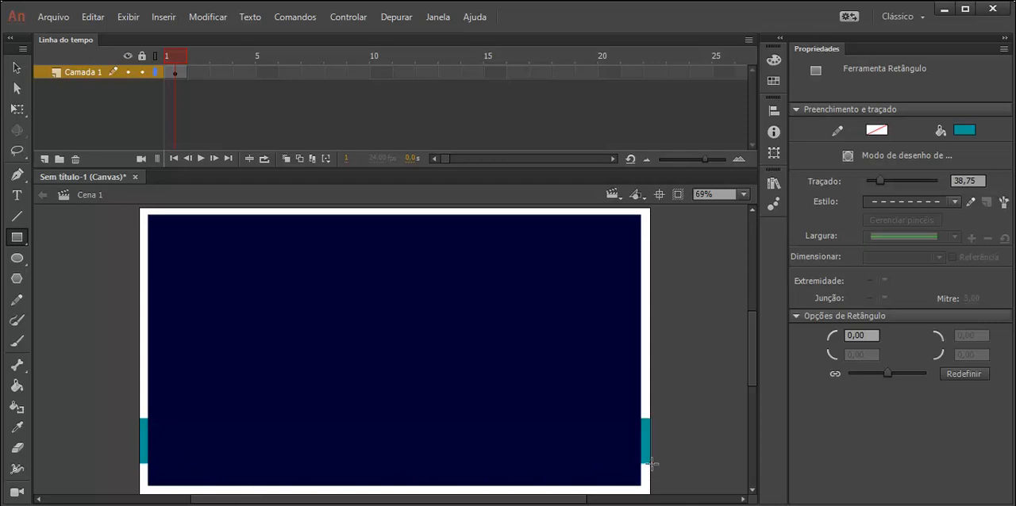